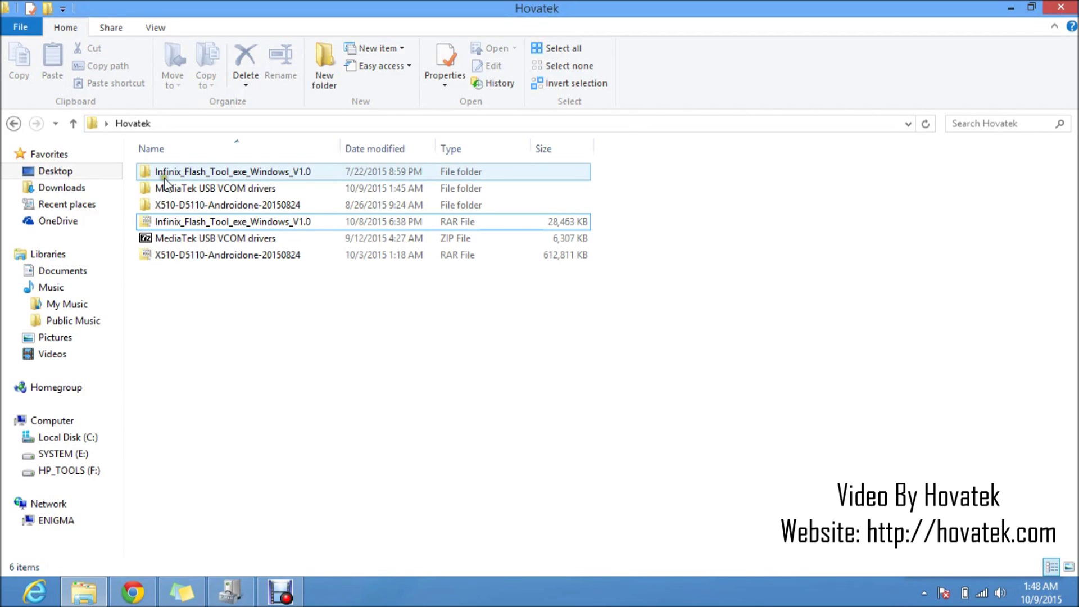
{"action": "left_click", "coordinate": [194, 172]}
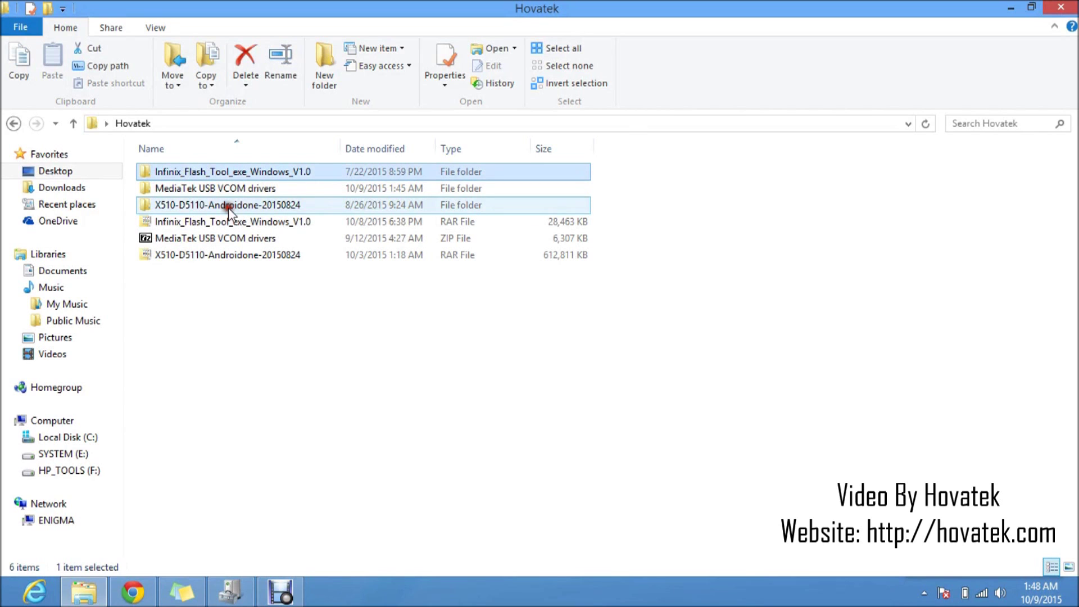
{"action": "left_click", "coordinate": [219, 206]}
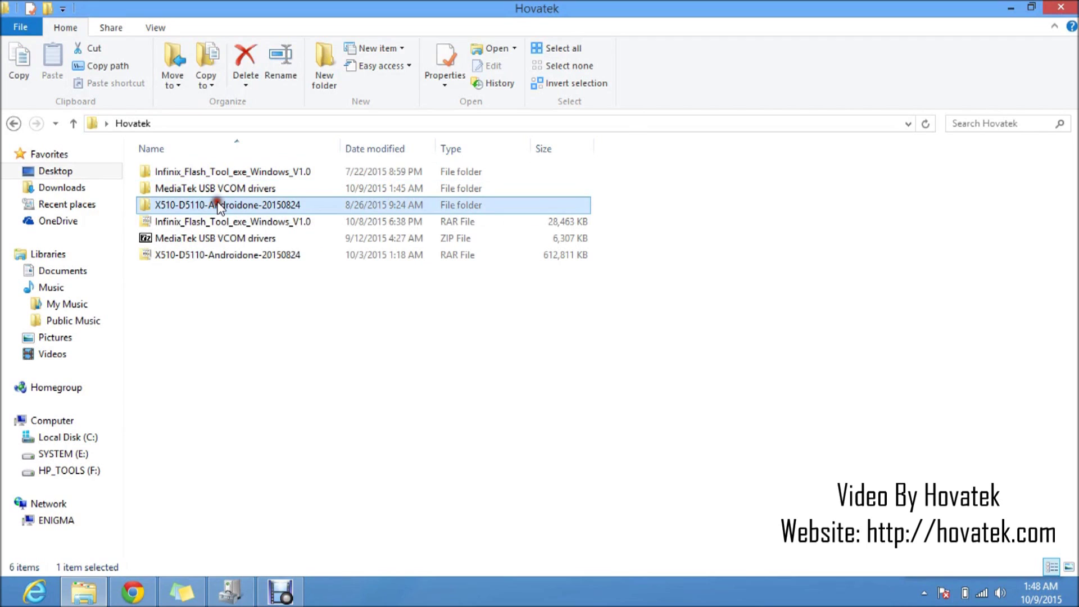
{"action": "left_click", "coordinate": [268, 190]}
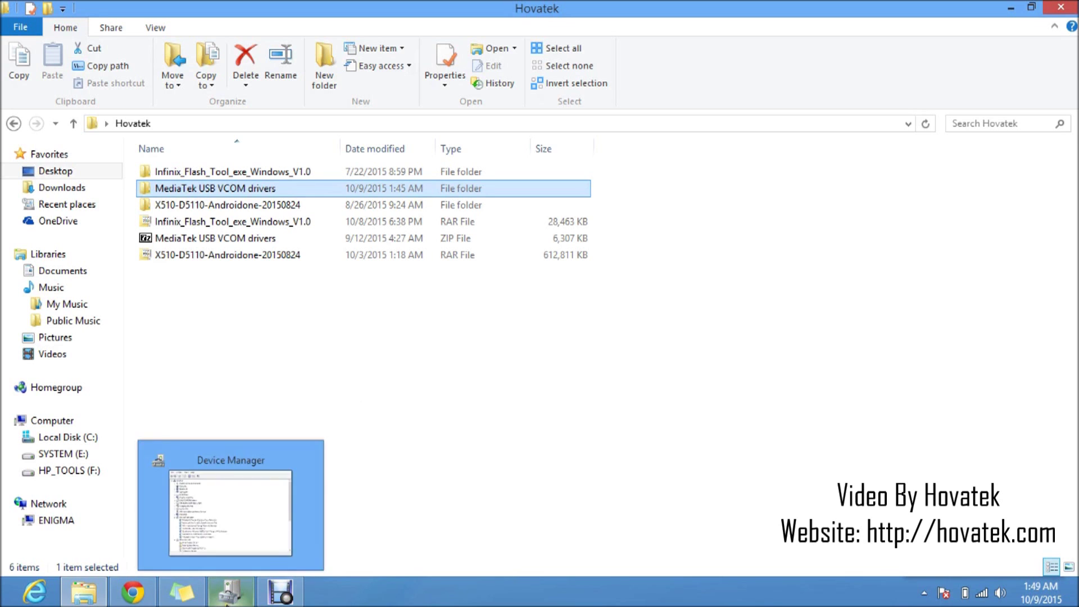
{"action": "left_click", "coordinate": [229, 596]}
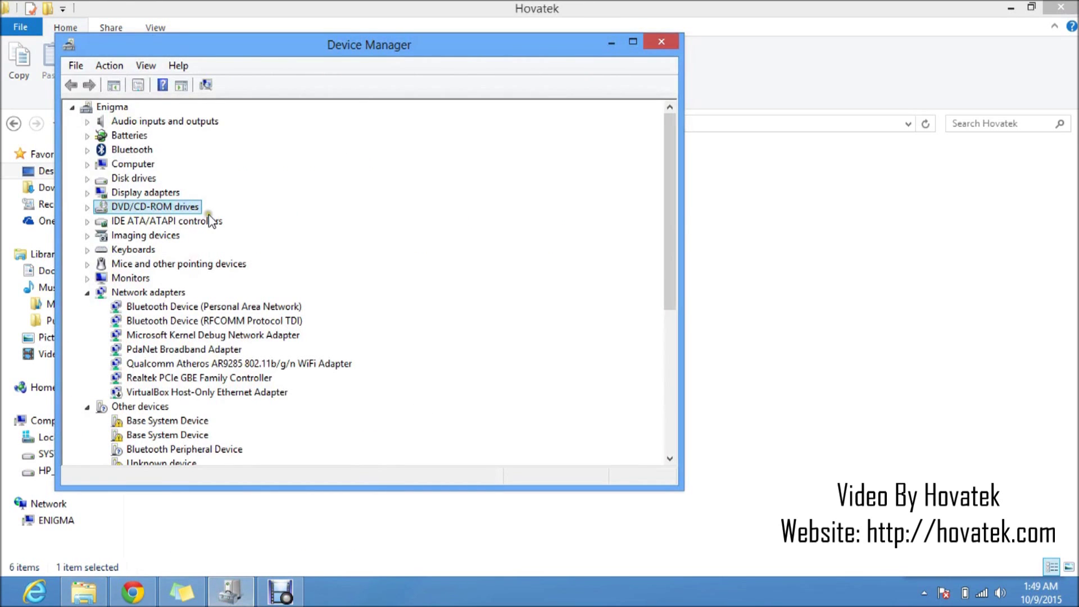
Run Add legacy hardware with manual Advanced selection, show all devices, and choose Have Disk
{"action": "left_click", "coordinate": [110, 65]}
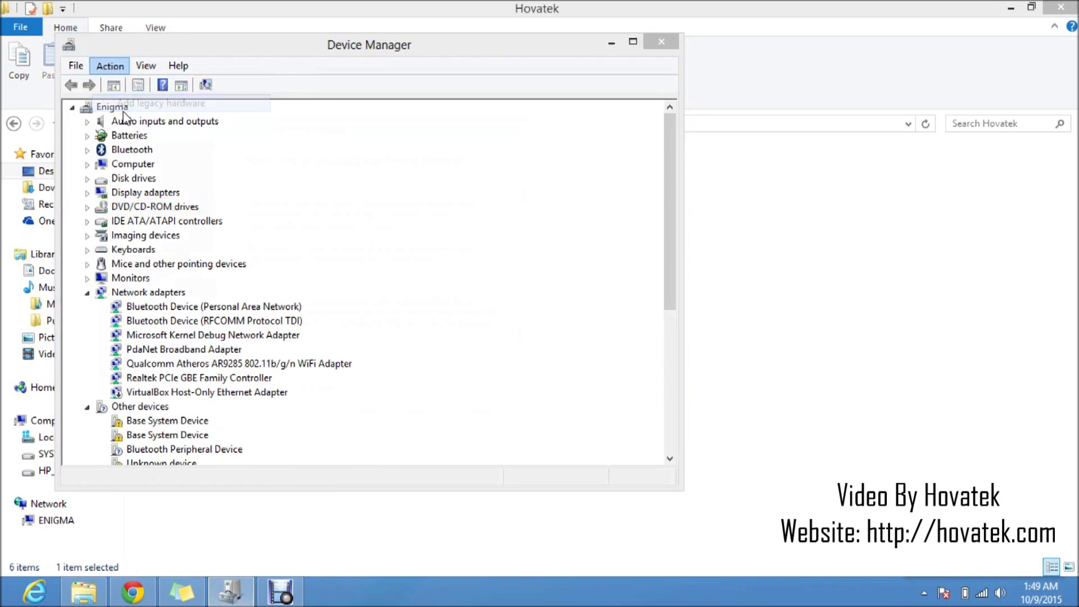
{"action": "left_click", "coordinate": [123, 109]}
{"action": "left_click", "coordinate": [432, 434]}
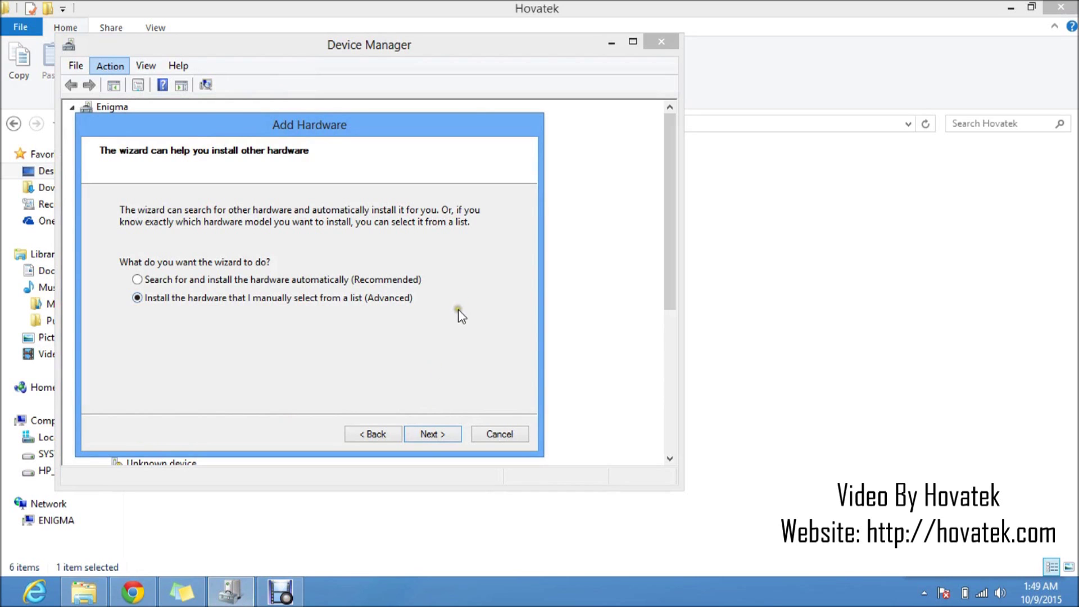
{"action": "left_click", "coordinate": [426, 431]}
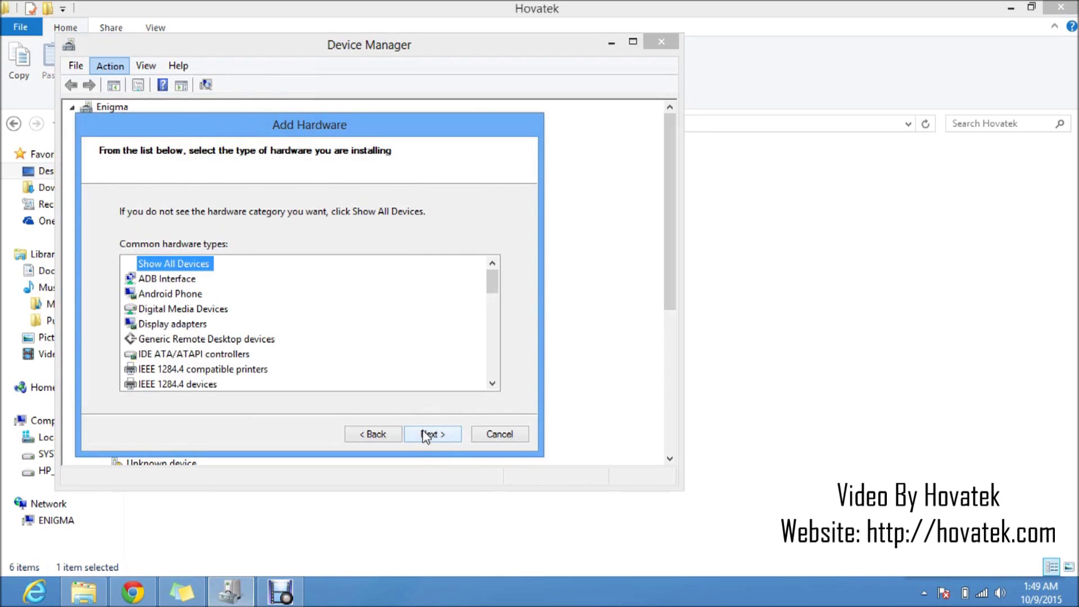
{"action": "left_click", "coordinate": [428, 435]}
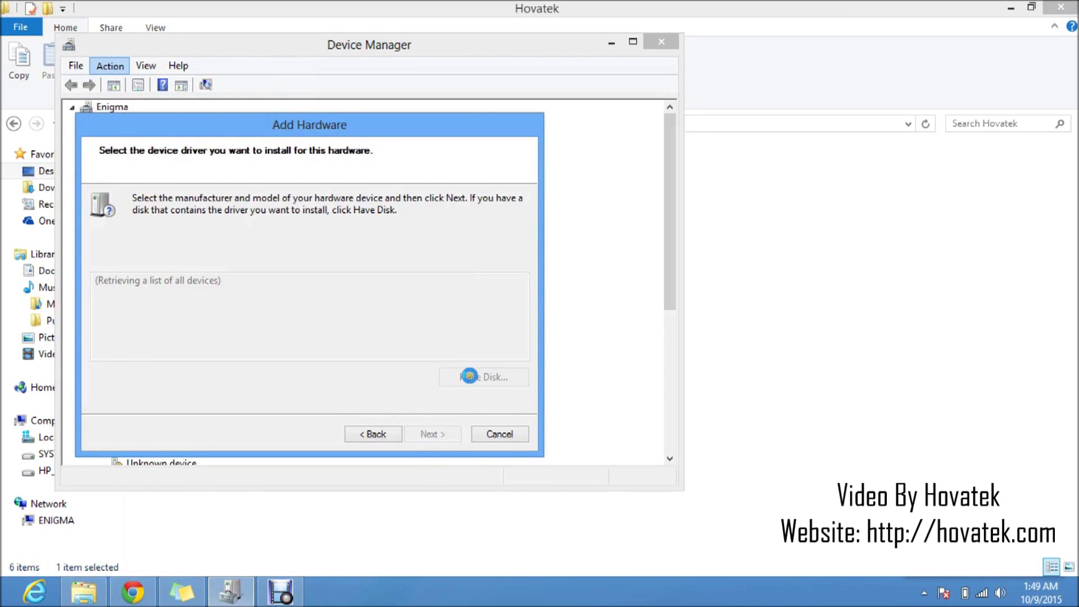
{"action": "left_click", "coordinate": [470, 375]}
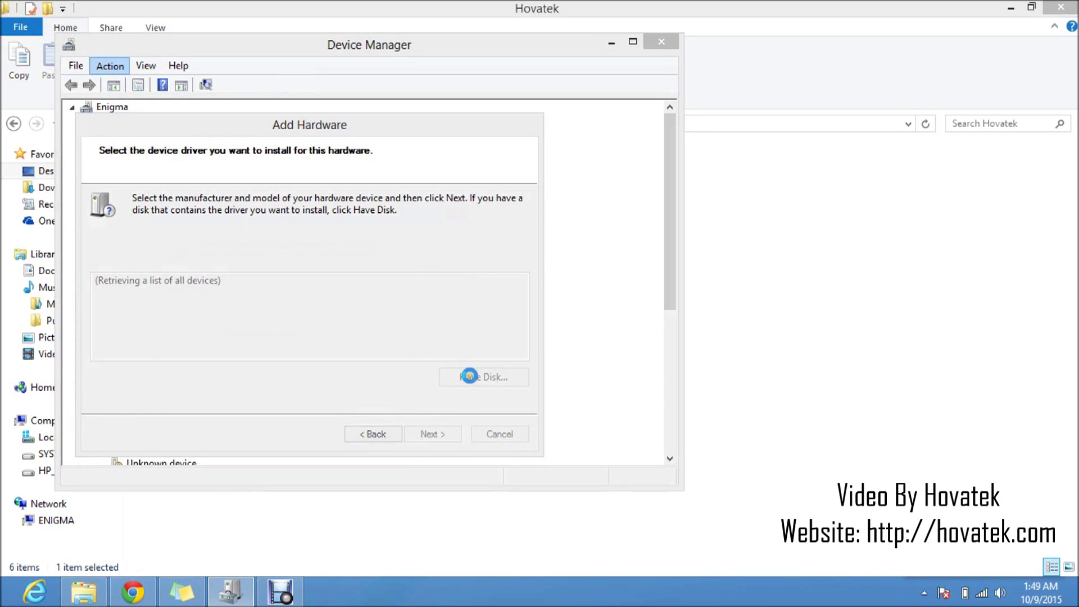
Browse to the Hovatek > MediaTek USB VCOM drivers > Drivers > USB VCOM Driver > Win7 folder
{"action": "left_click", "coordinate": [441, 362]}
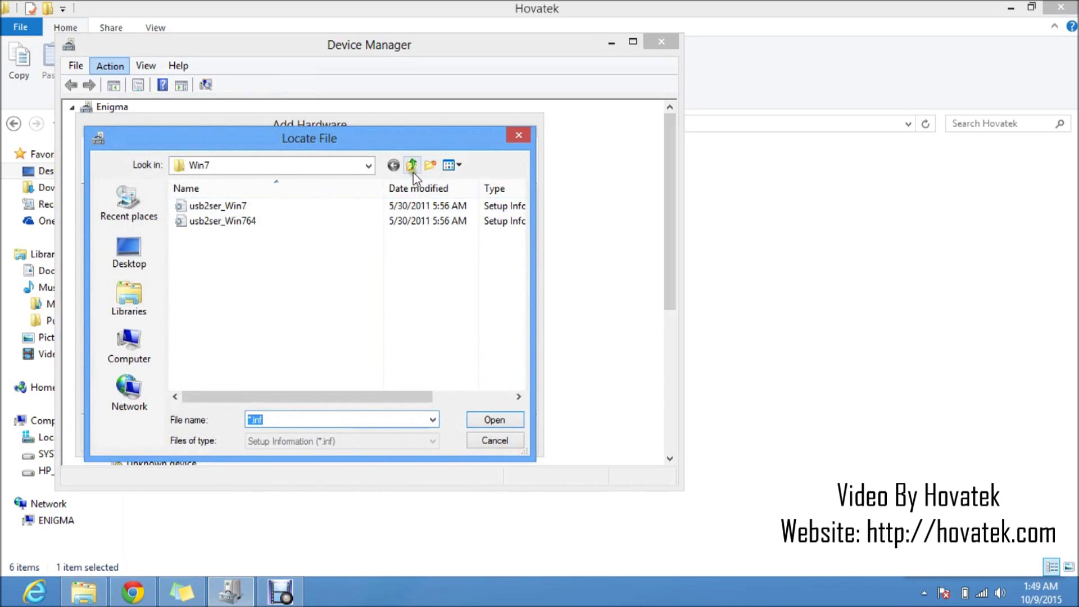
{"action": "left_click", "coordinate": [412, 165]}
{"action": "left_click", "coordinate": [412, 165]}
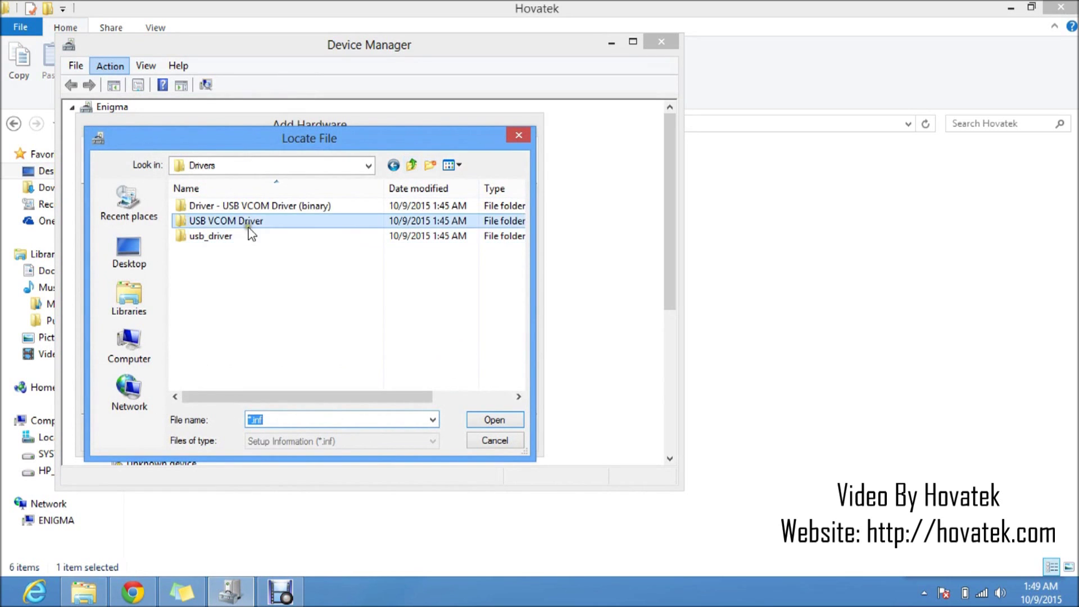
{"action": "left_click", "coordinate": [412, 166]}
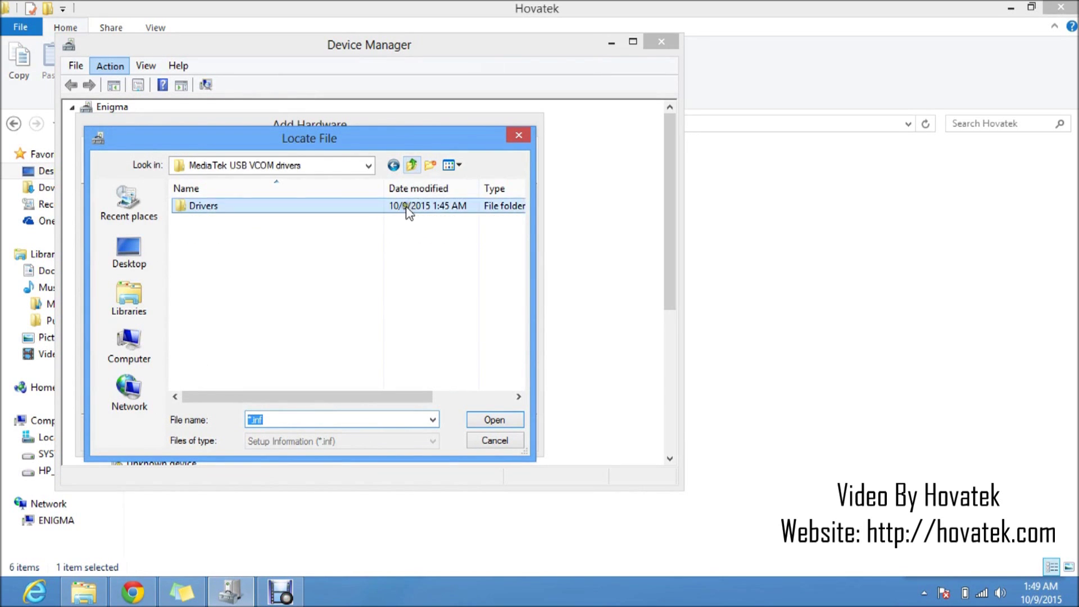
{"action": "left_click", "coordinate": [412, 165]}
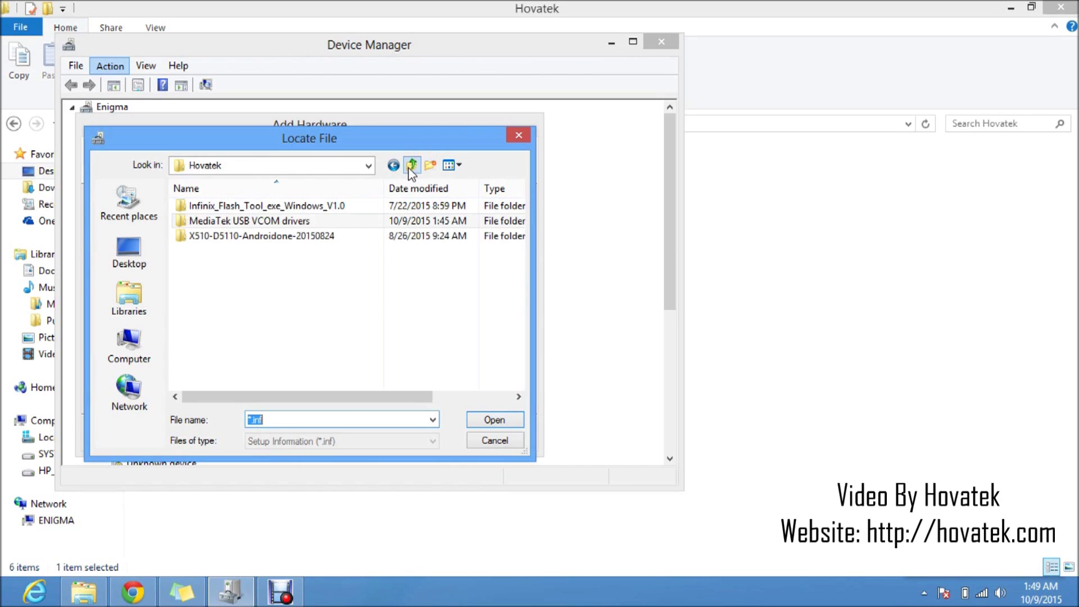
{"action": "double_click", "coordinate": [225, 223]}
{"action": "double_click", "coordinate": [228, 225]}
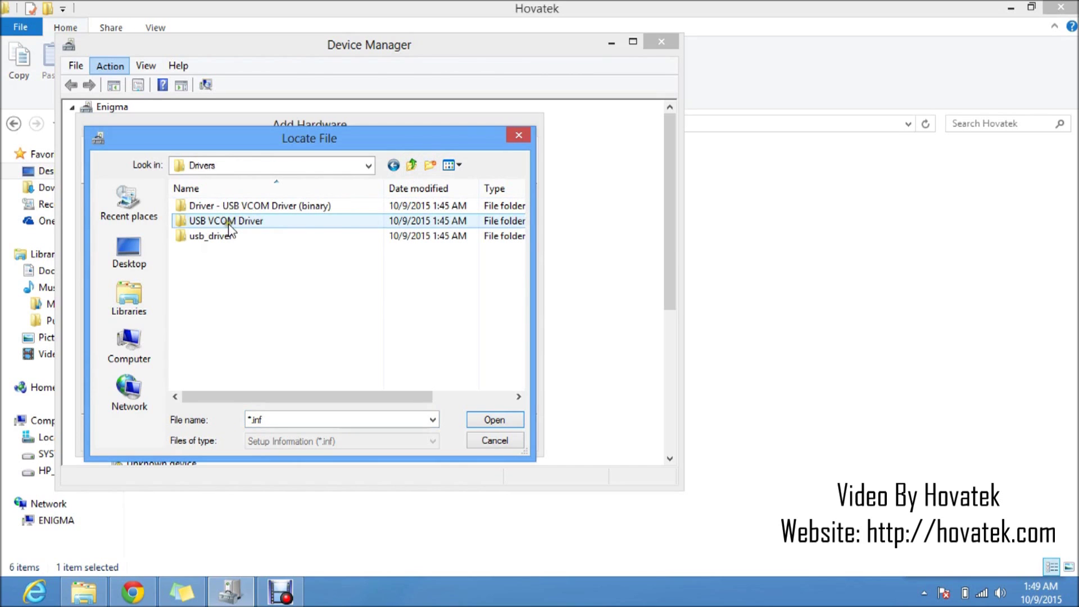
{"action": "double_click", "coordinate": [225, 222]}
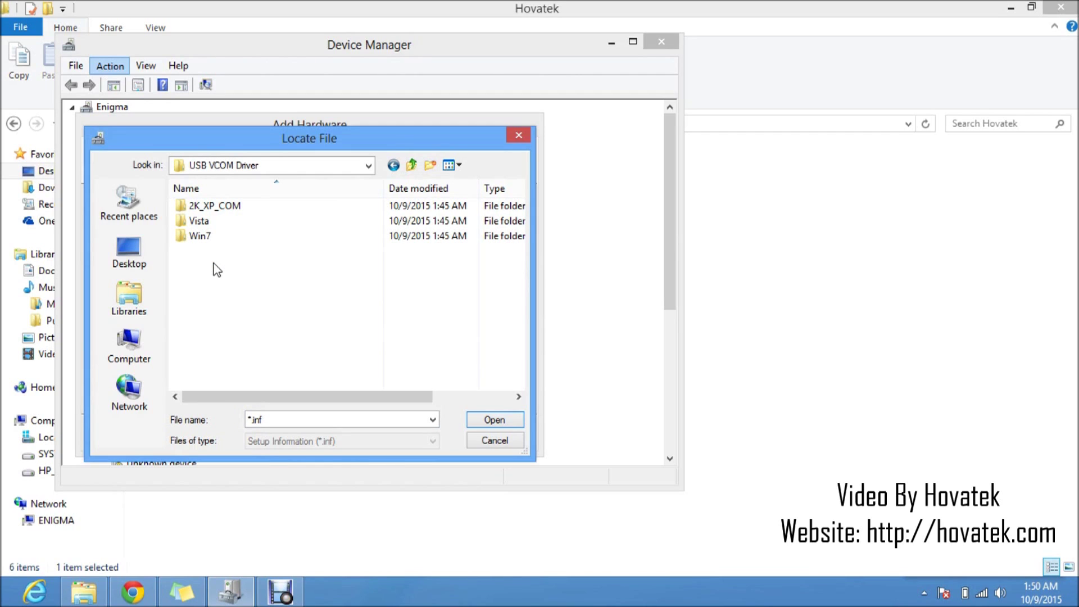
{"action": "double_click", "coordinate": [206, 235]}
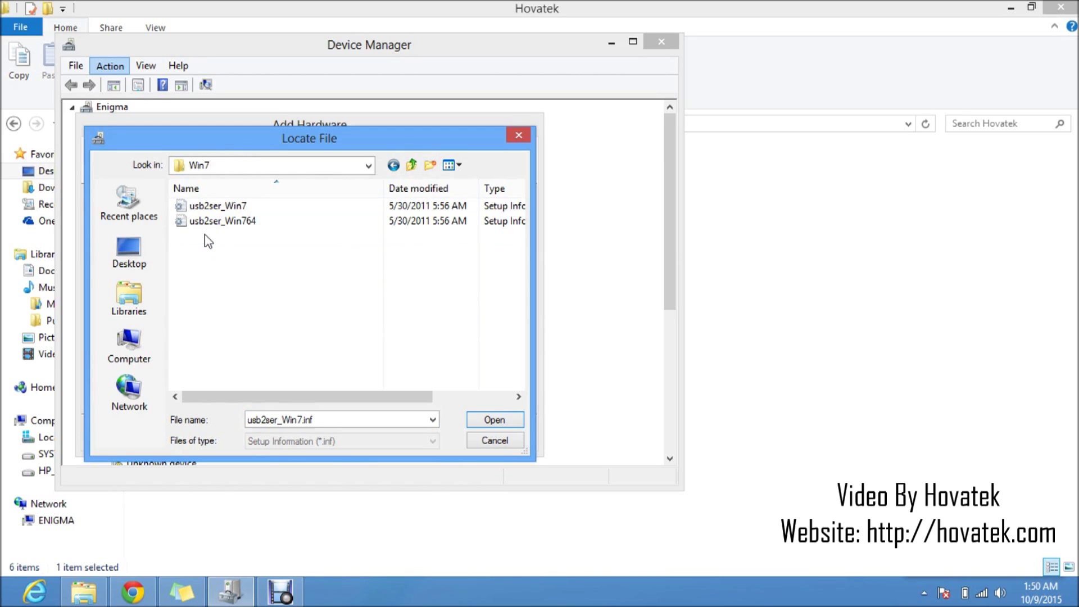
Select the 64-bit usb2ser_Win764 driver file and open it
{"action": "left_click", "coordinate": [219, 221]}
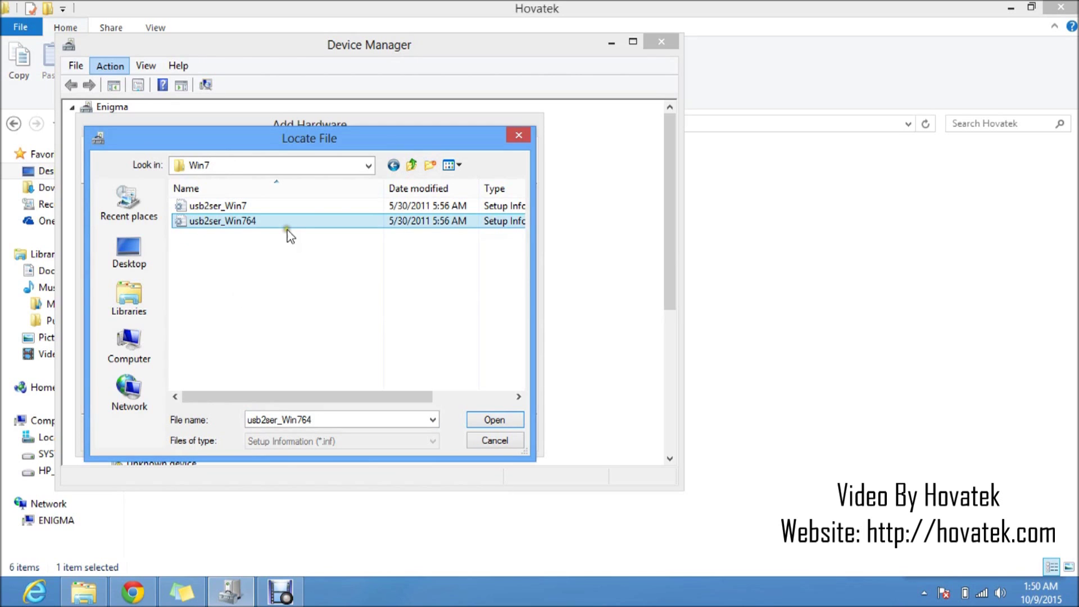
{"action": "key", "text": "Up"}
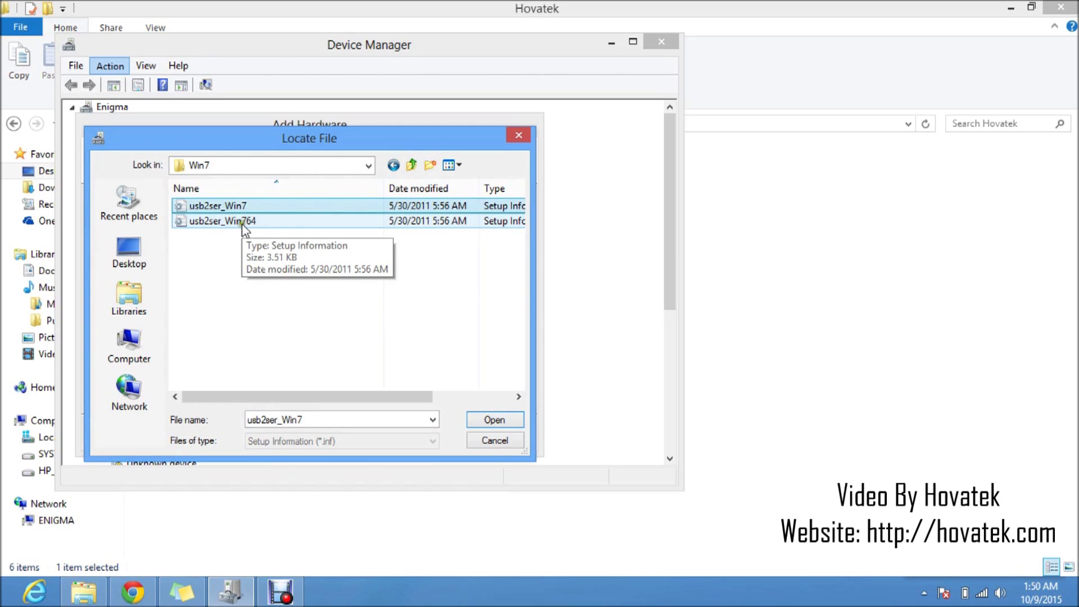
{"action": "left_click", "coordinate": [243, 222]}
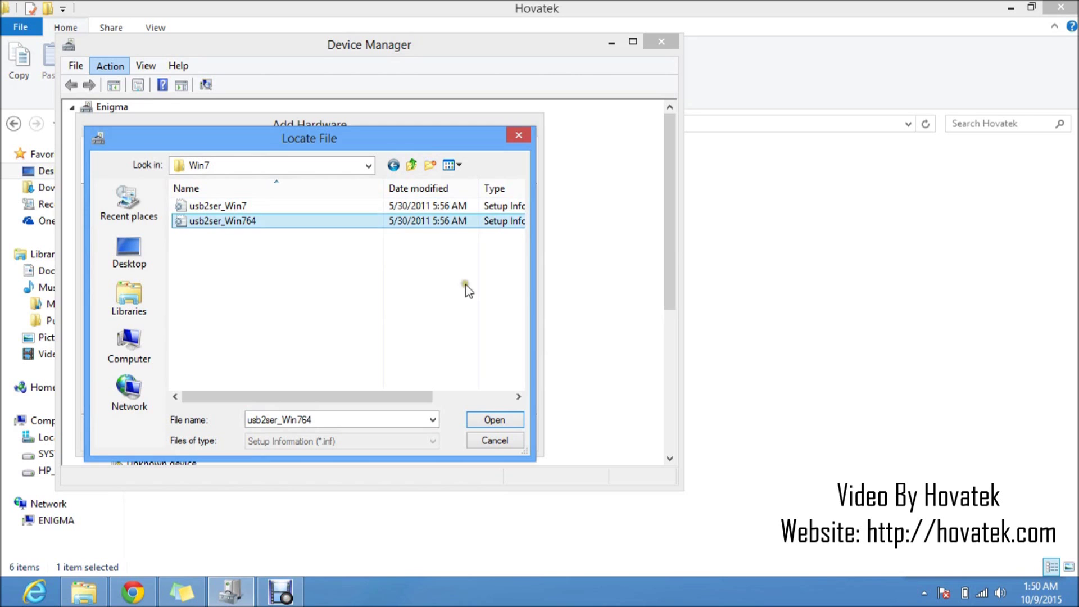
{"action": "left_click", "coordinate": [494, 420]}
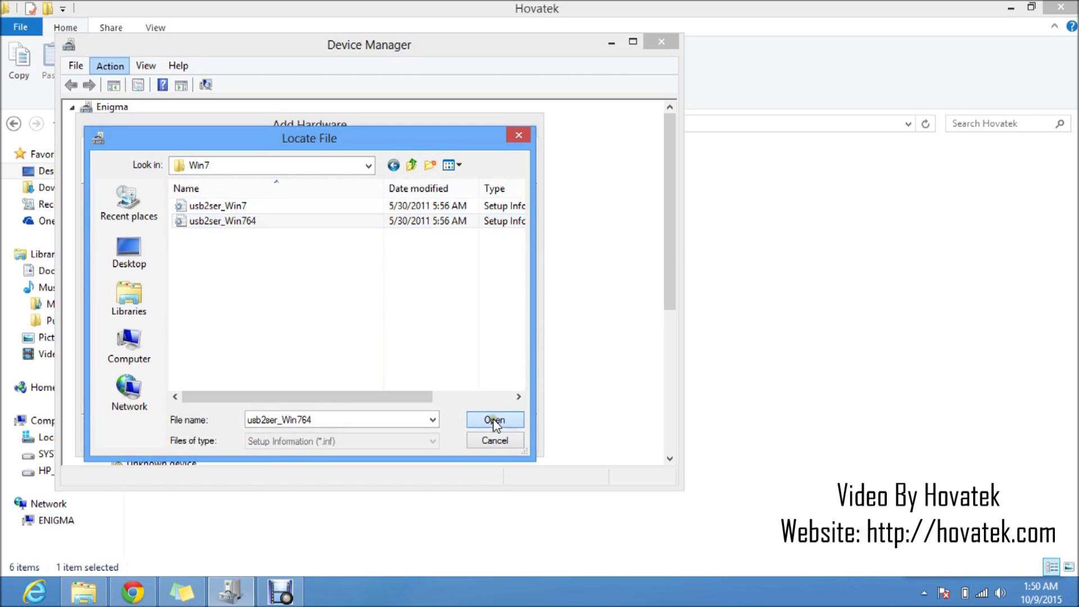
Confirm the disk location and install MediaTek DA USB VCOM Port, then finish the wizard
{"action": "left_click", "coordinate": [443, 249]}
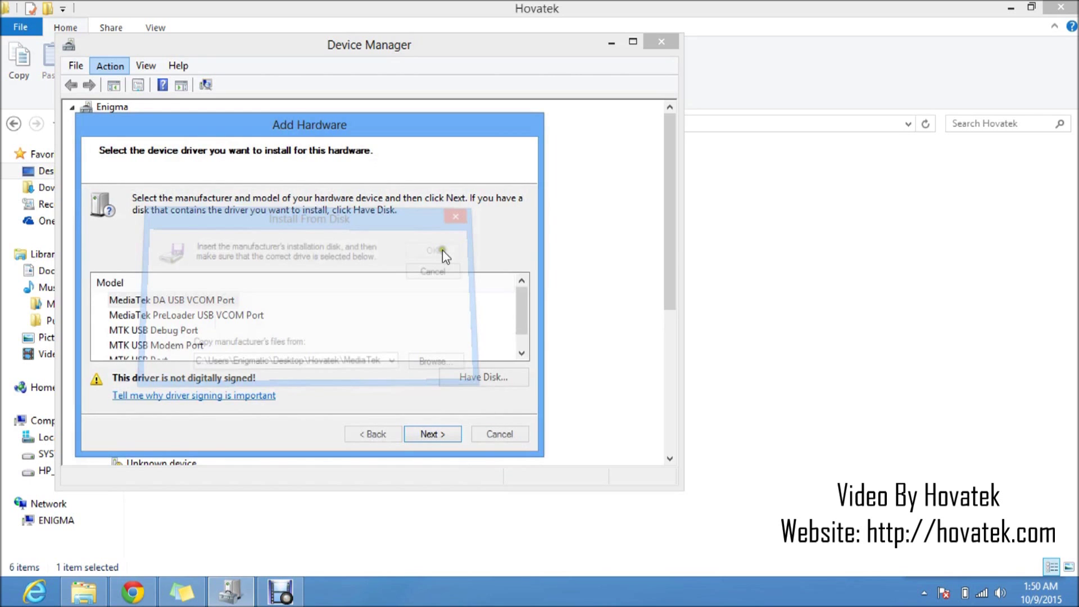
{"action": "left_click", "coordinate": [433, 434]}
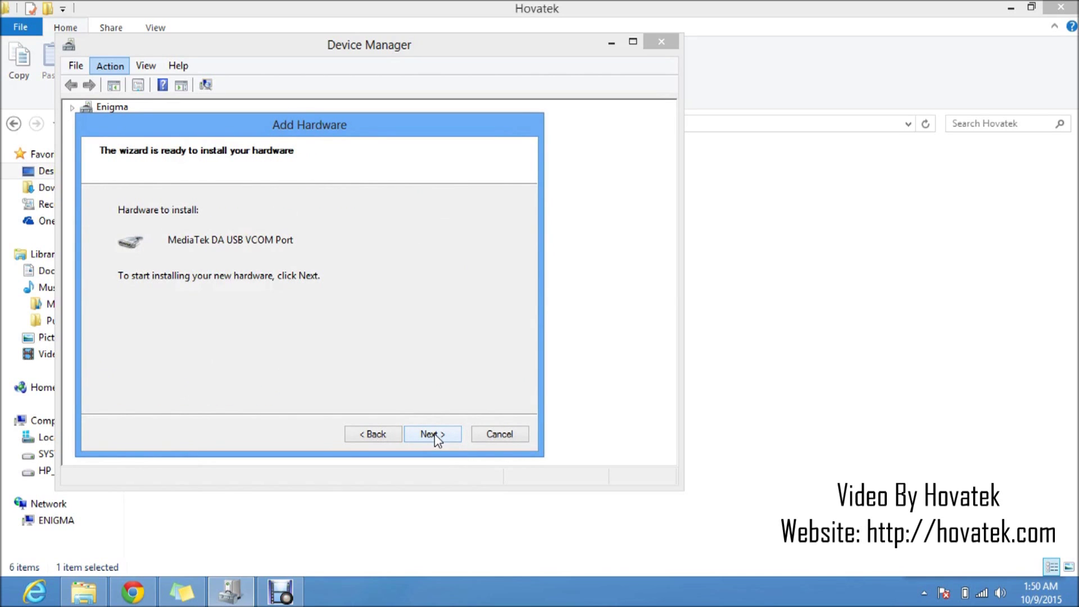
{"action": "left_click", "coordinate": [432, 434]}
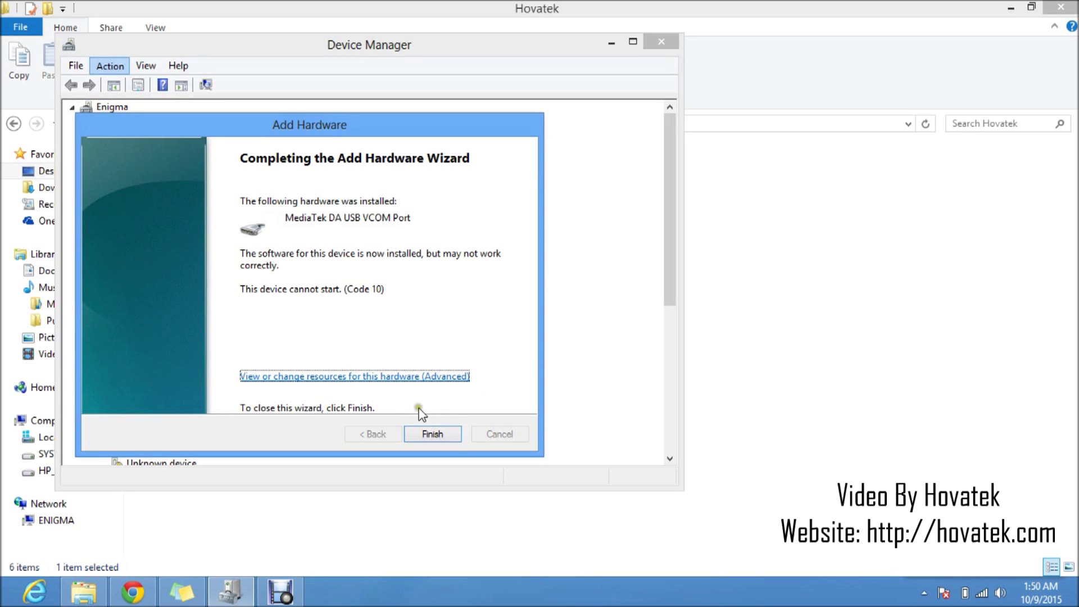
{"action": "left_click", "coordinate": [440, 437]}
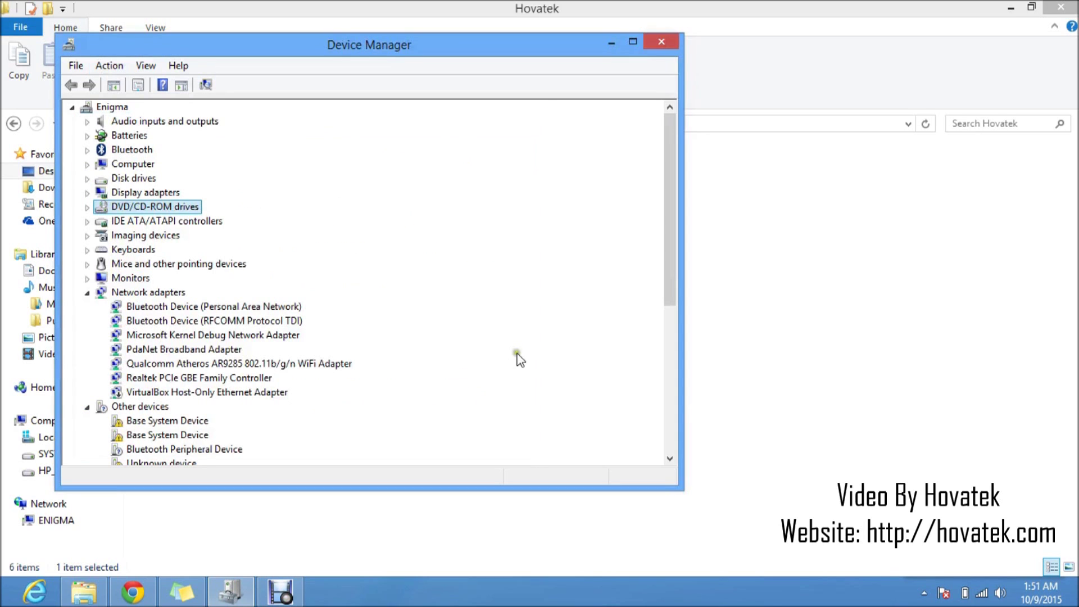
In the Hovatek window, open the Infinix_Flash_Tool_exe_Windows_V1.0 folder
{"action": "left_click", "coordinate": [611, 43]}
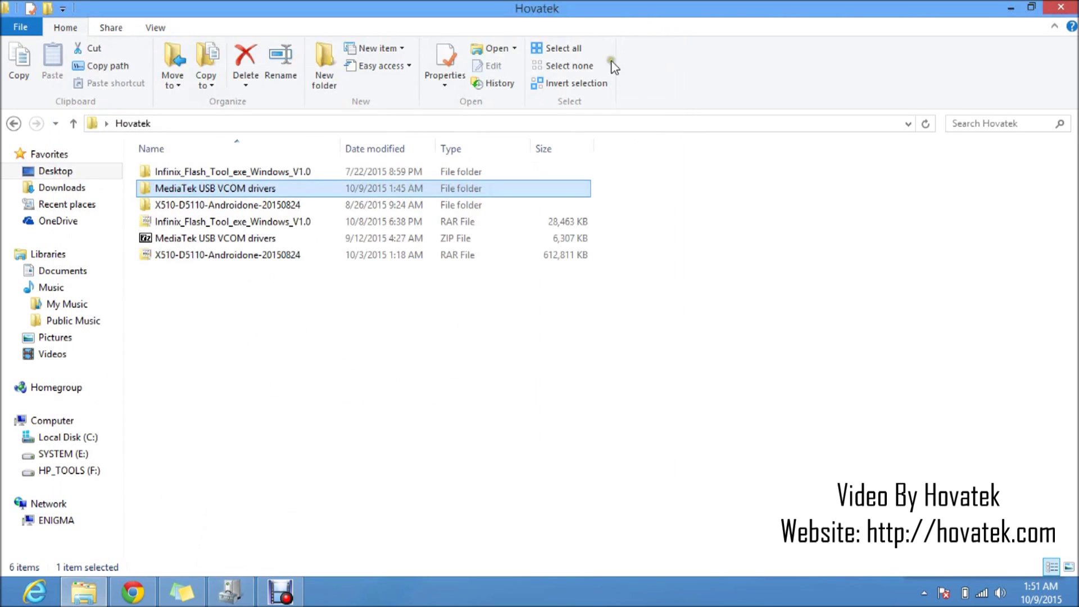
{"action": "left_click", "coordinate": [441, 336]}
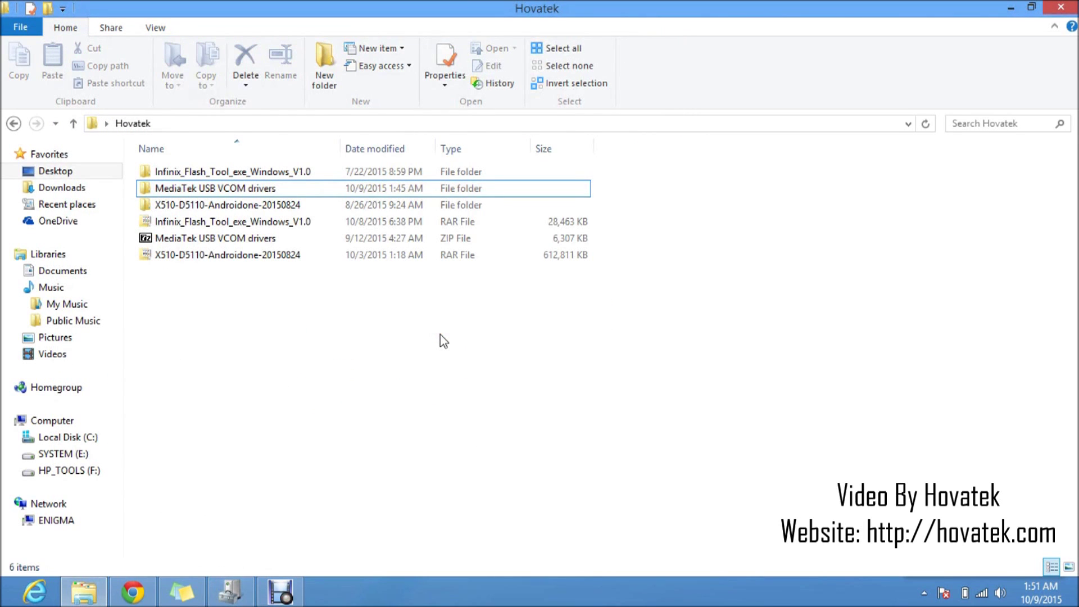
{"action": "left_click", "coordinate": [377, 269]}
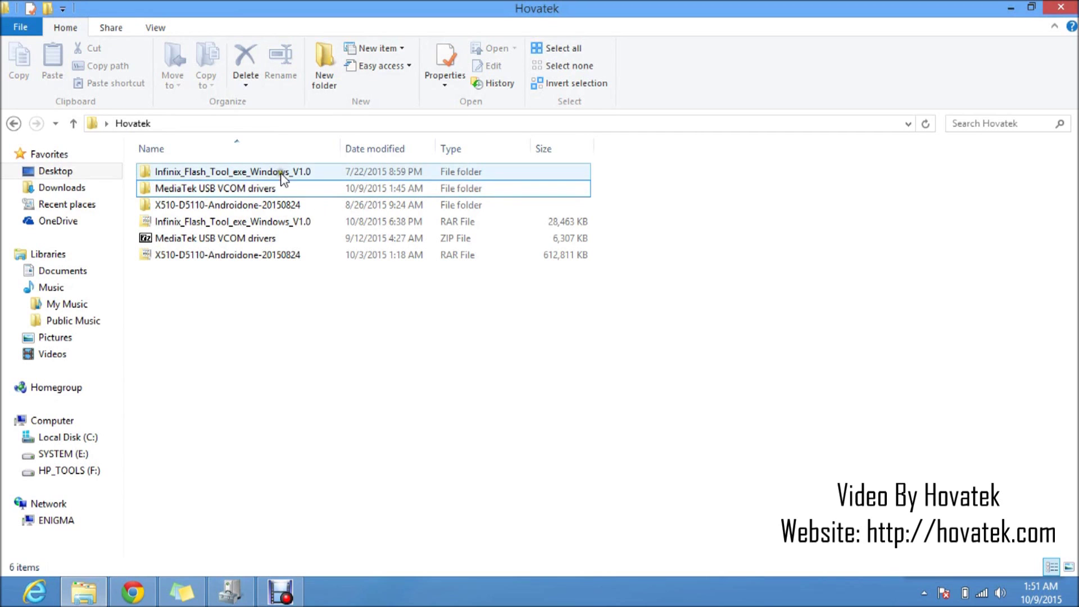
{"action": "double_click", "coordinate": [241, 174]}
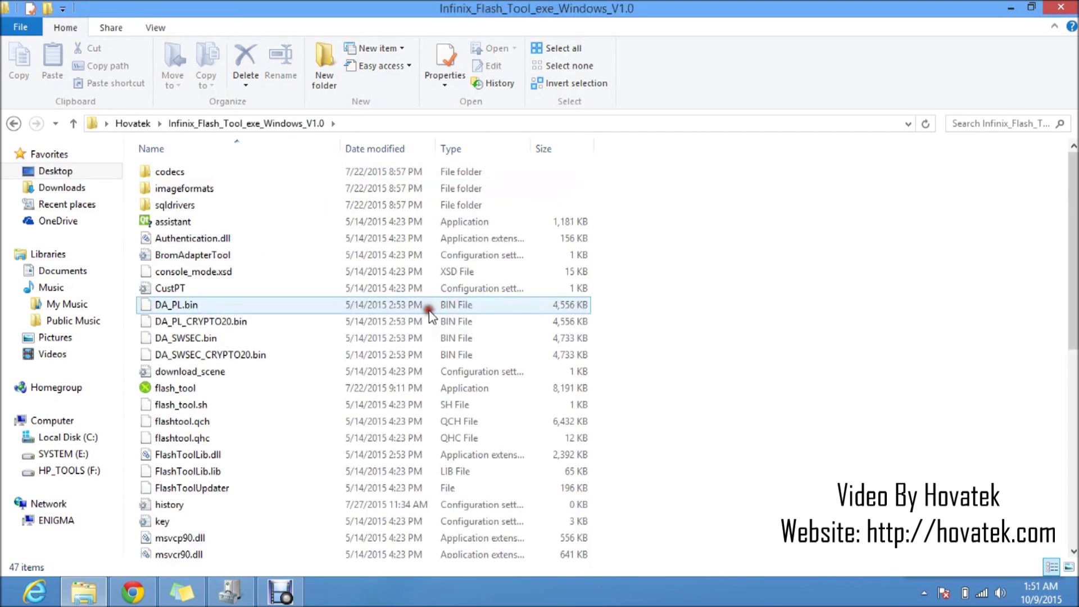
Run flash_tool as administrator and centre its window on screen
{"action": "left_click", "coordinate": [190, 390]}
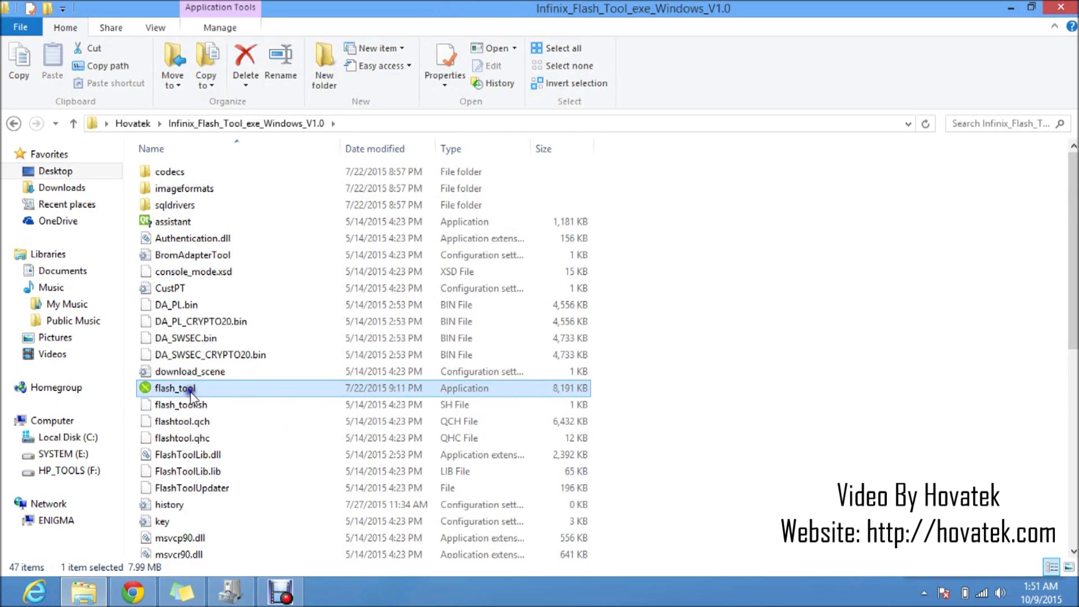
{"action": "right_click", "coordinate": [191, 391]}
{"action": "left_click", "coordinate": [559, 373]}
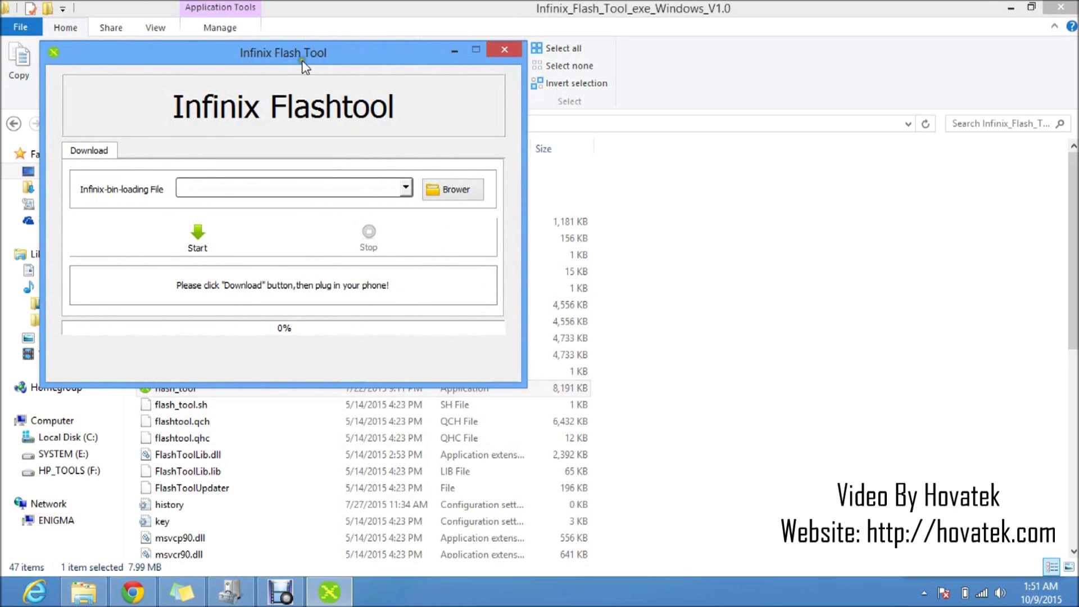
{"action": "left_click_drag", "start_coordinate": [304, 67], "coordinate": [525, 189]}
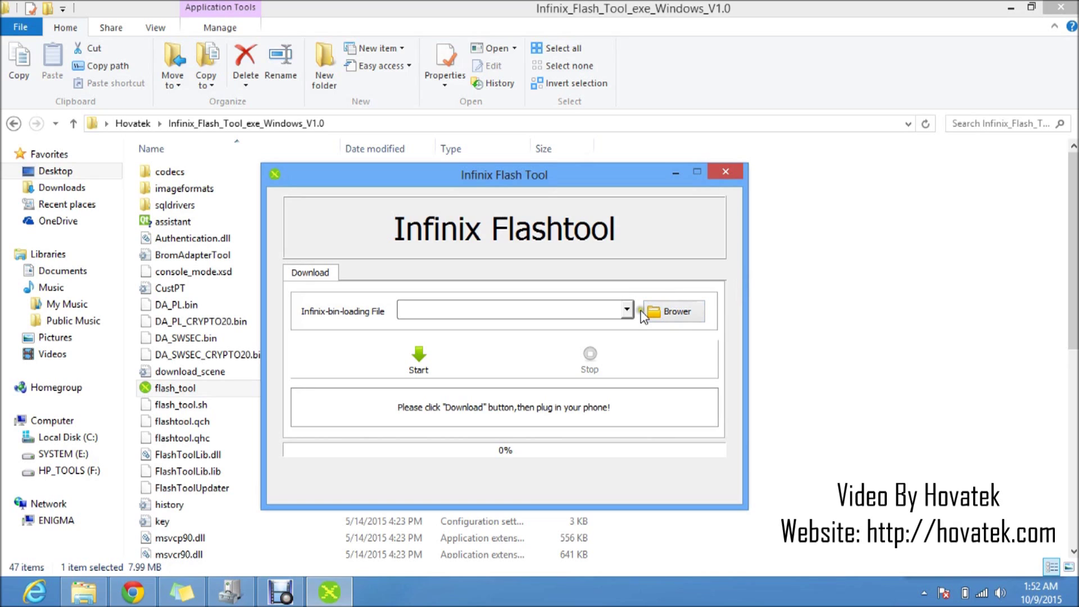
Load MT6580_Android_scatter from the Hovatek X510-D5110-Androidone-20150824 firmware folder
{"action": "left_click", "coordinate": [672, 317]}
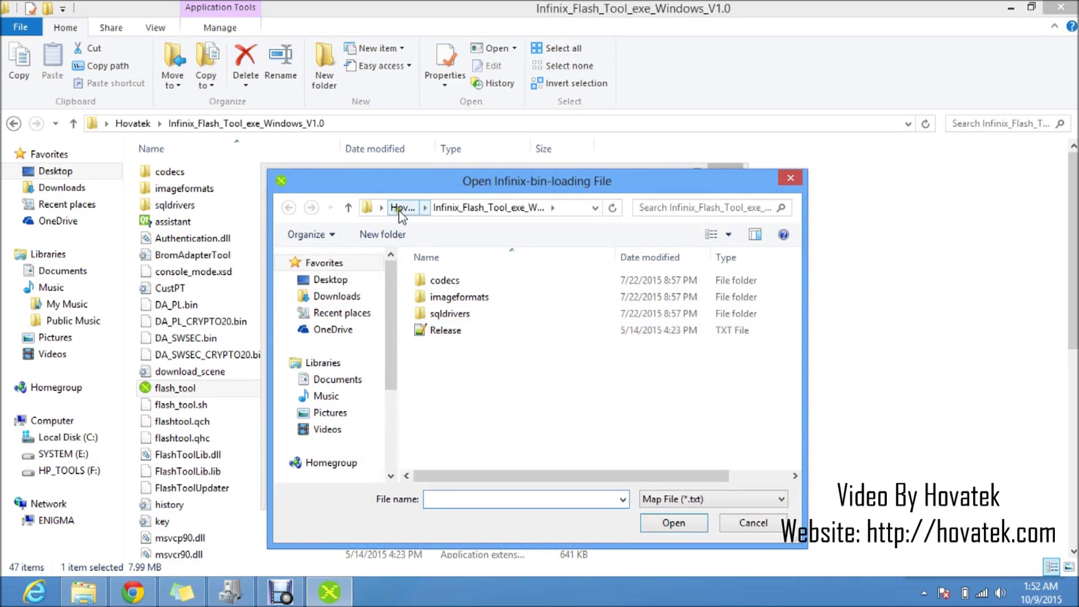
{"action": "left_click", "coordinate": [402, 208]}
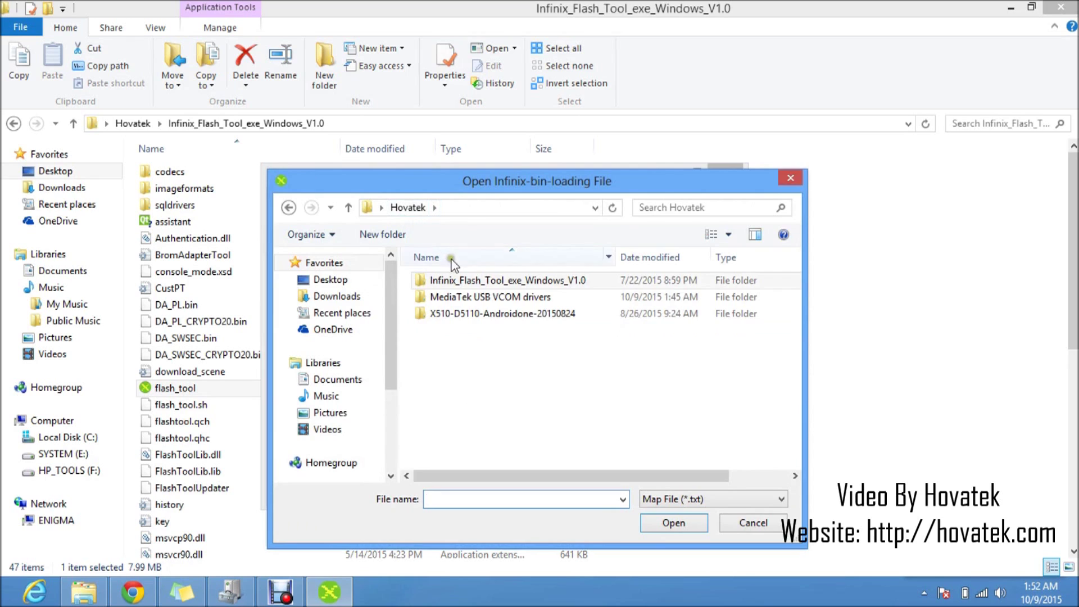
{"action": "double_click", "coordinate": [452, 313]}
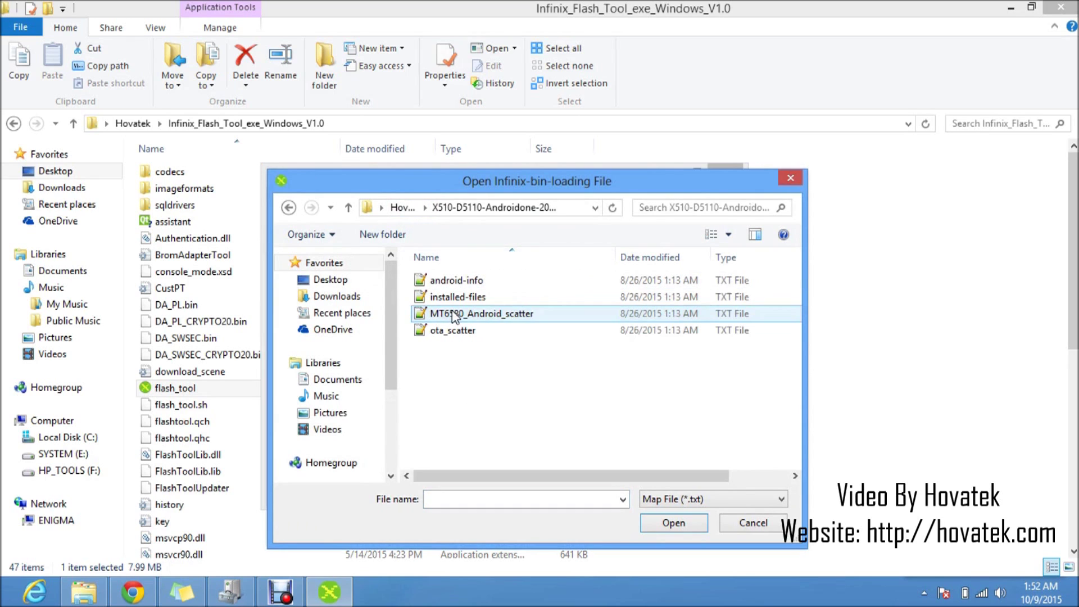
{"action": "left_click", "coordinate": [407, 213]}
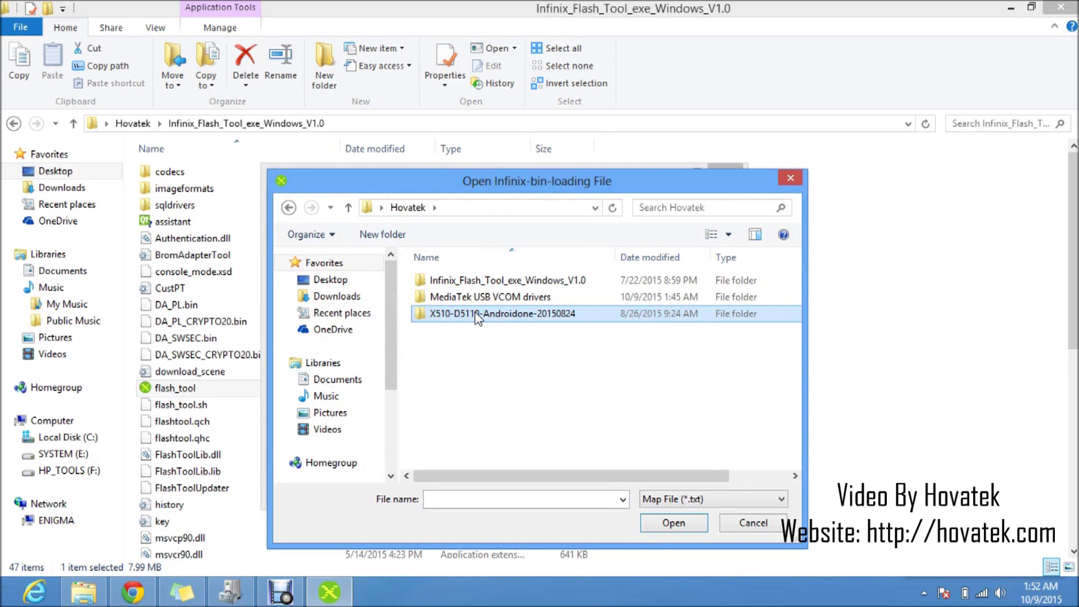
{"action": "double_click", "coordinate": [477, 314]}
{"action": "left_click", "coordinate": [474, 317]}
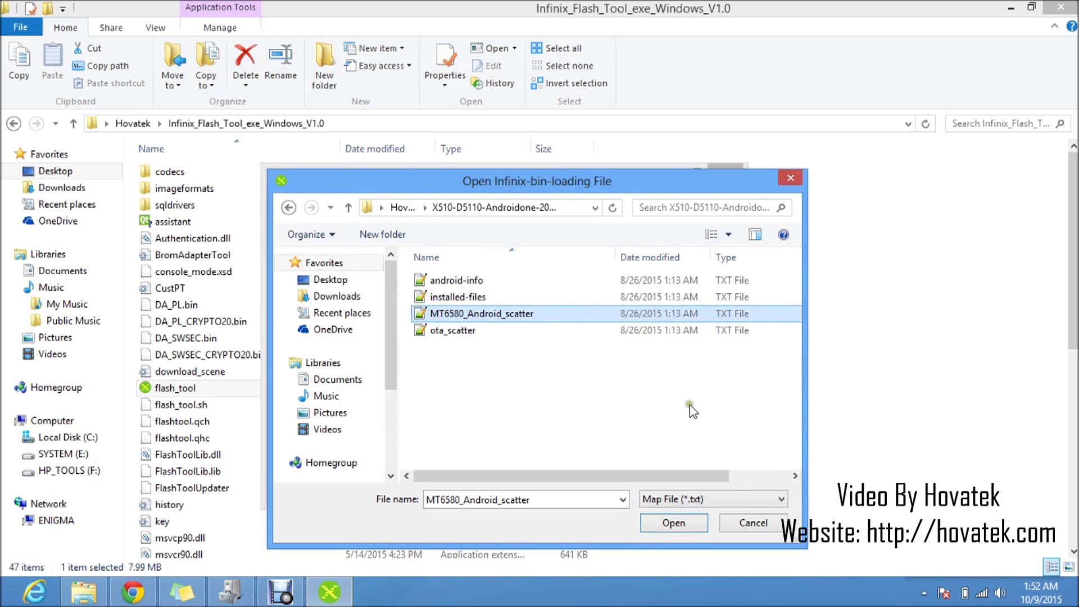
{"action": "left_click", "coordinate": [656, 521]}
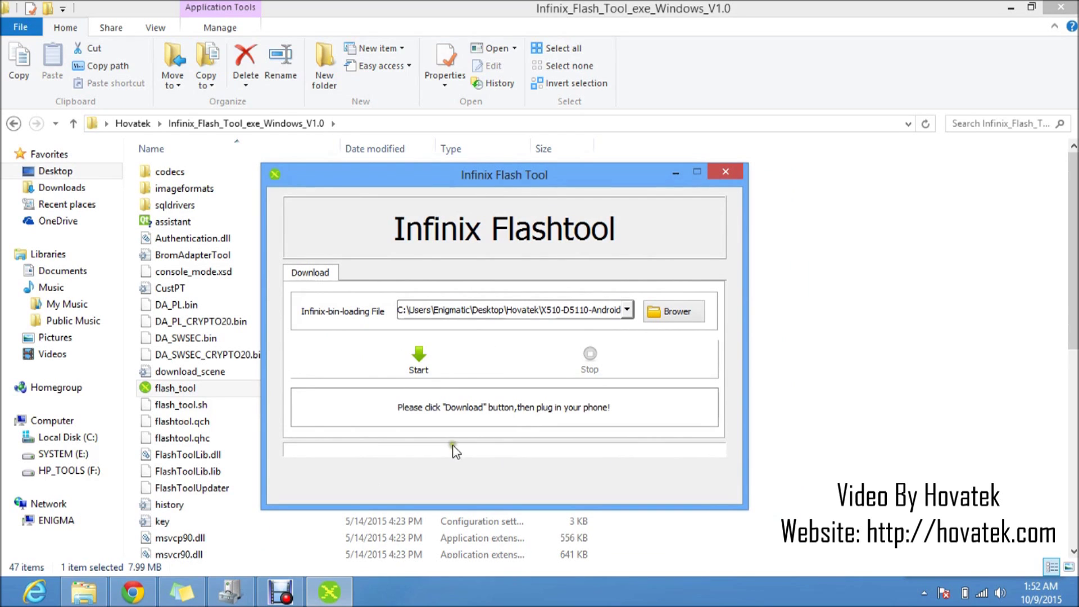
Start flashing the stock ROM to the phone
{"action": "left_click", "coordinate": [422, 360]}
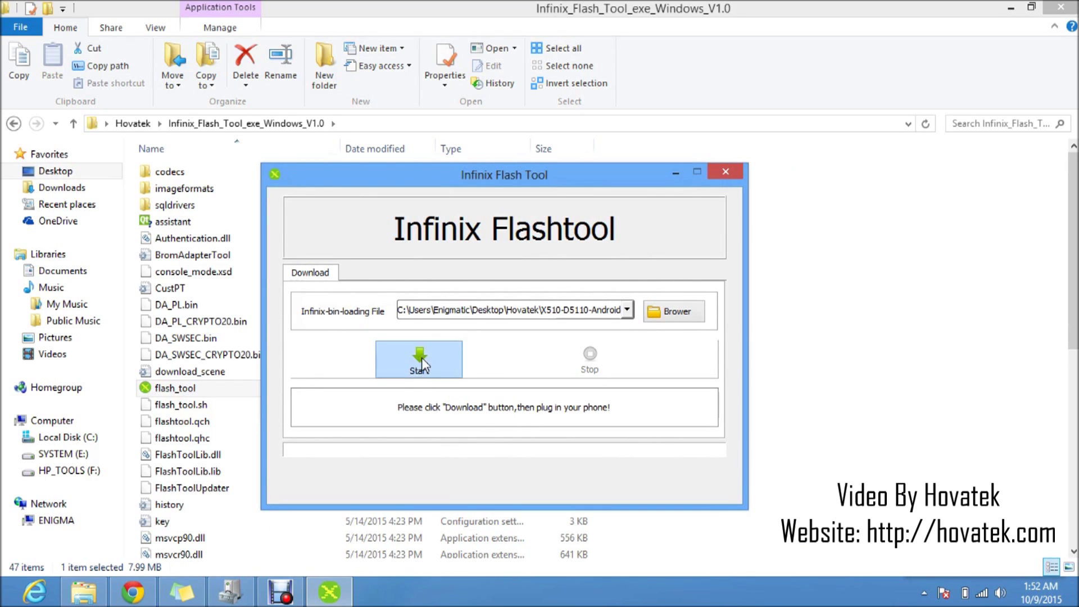